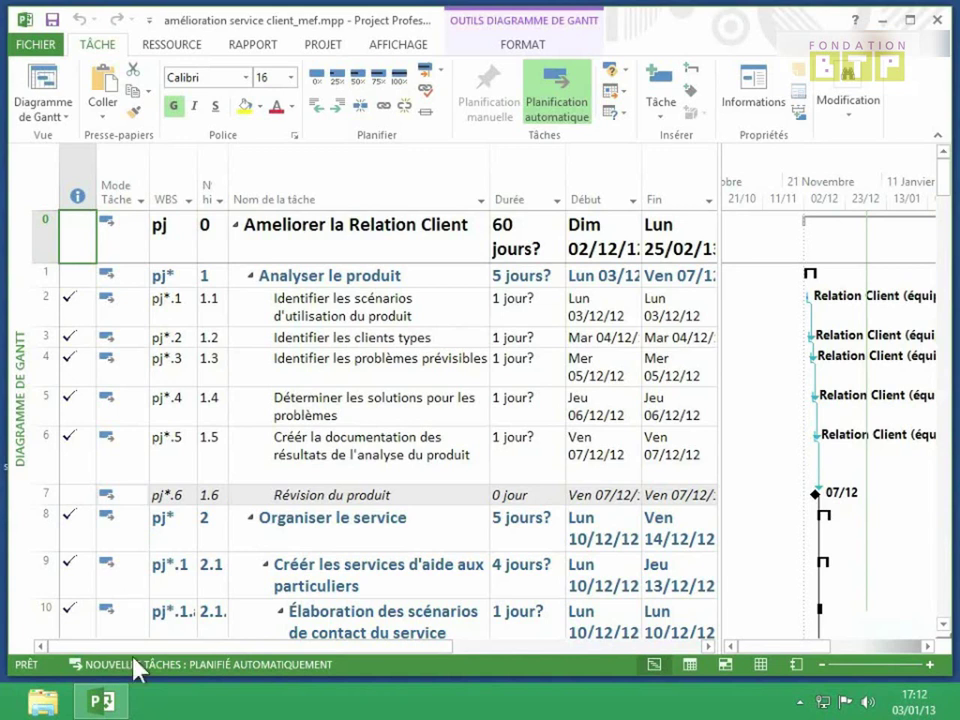
# Minimize the current project window and open Site Internet.mpp from the desktop
pyautogui.click(107, 703)
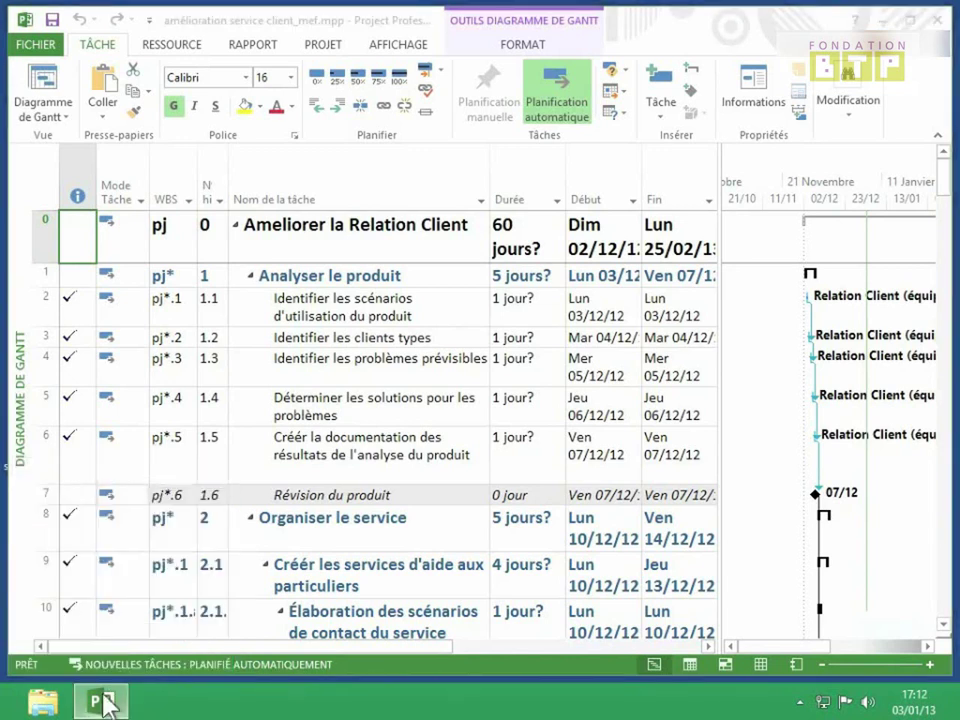
pyautogui.click(107, 703)
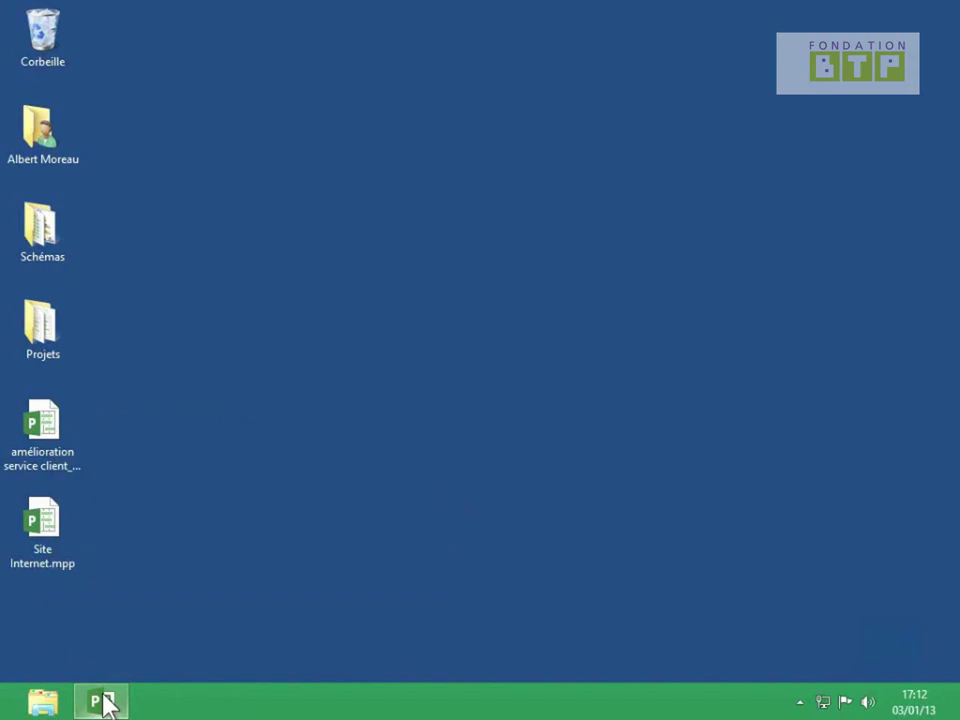
pyautogui.doubleClick(45, 530)
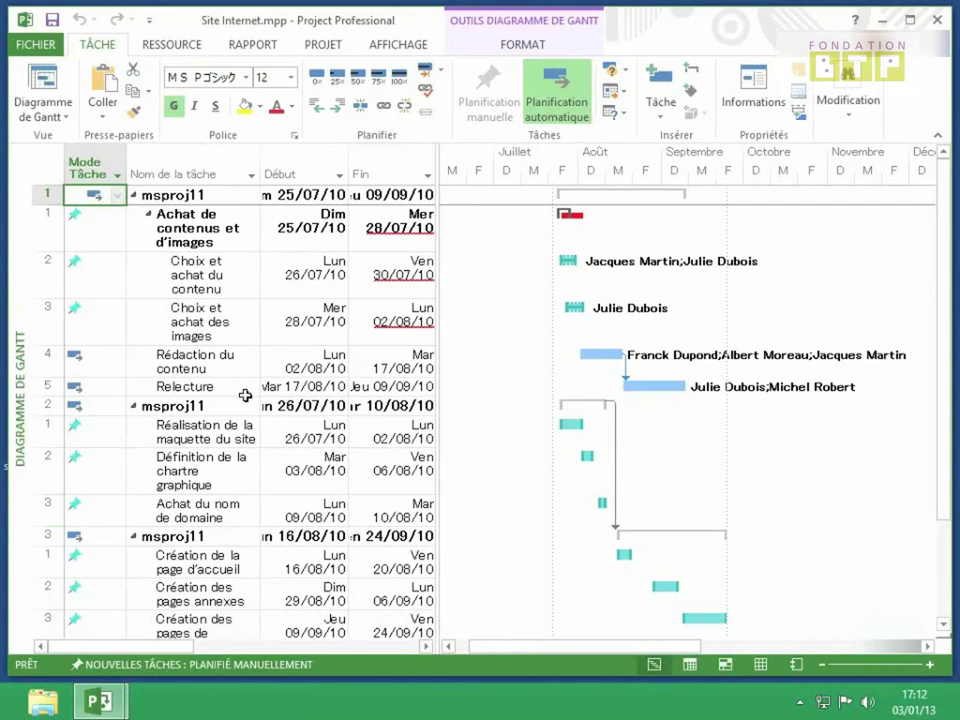
# Switch to the amélioration service client_mef.mpp window through the taskbar previews
pyautogui.moveTo(118, 703)
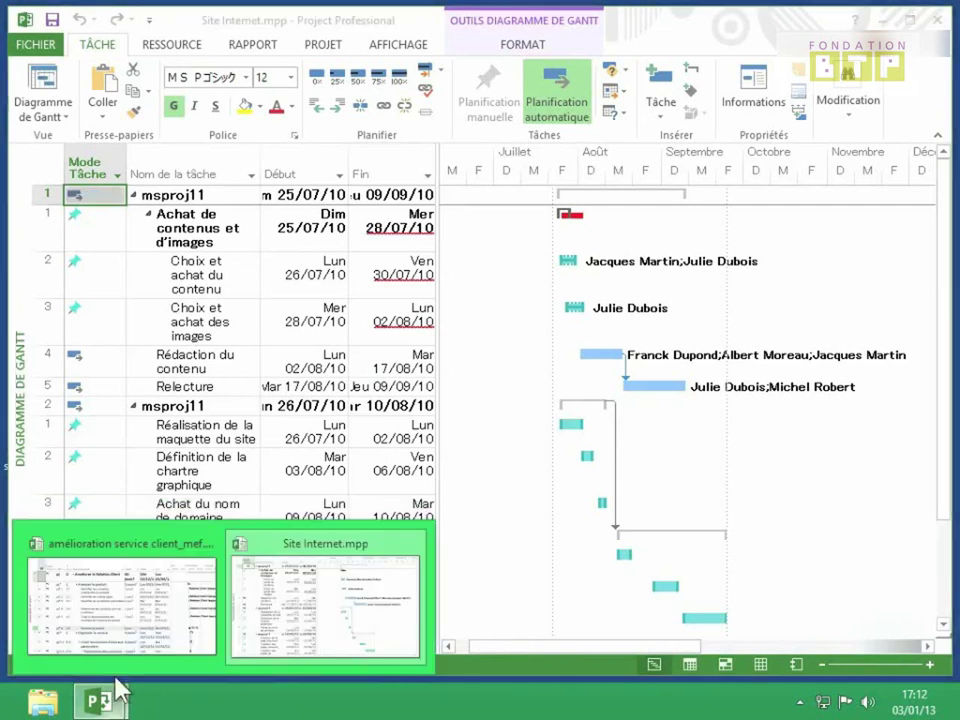
pyautogui.moveTo(122, 603)
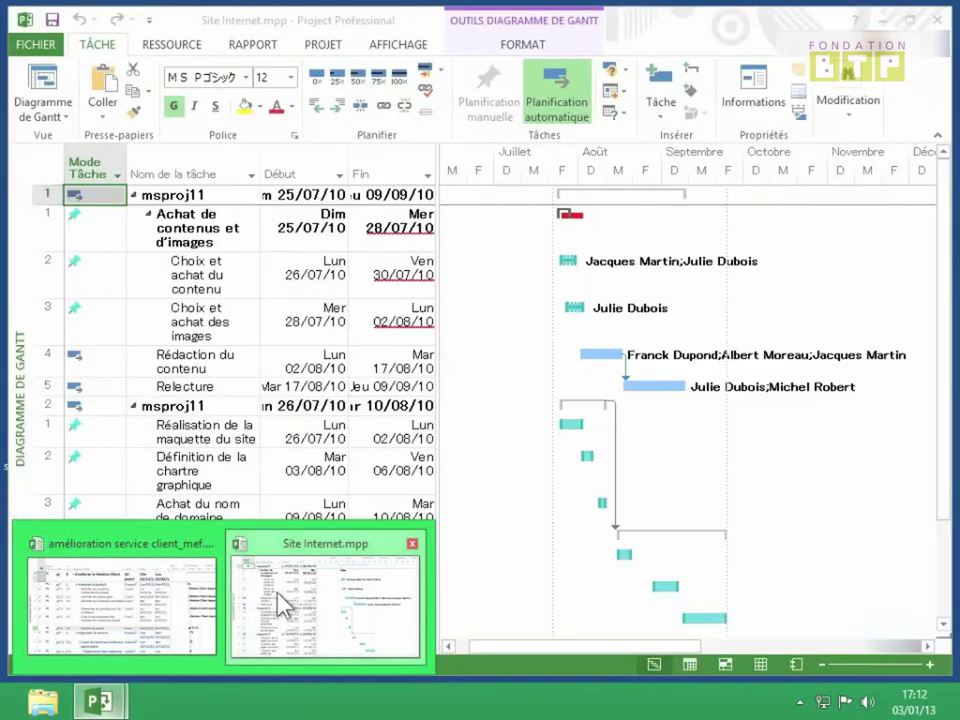
pyautogui.click(152, 596)
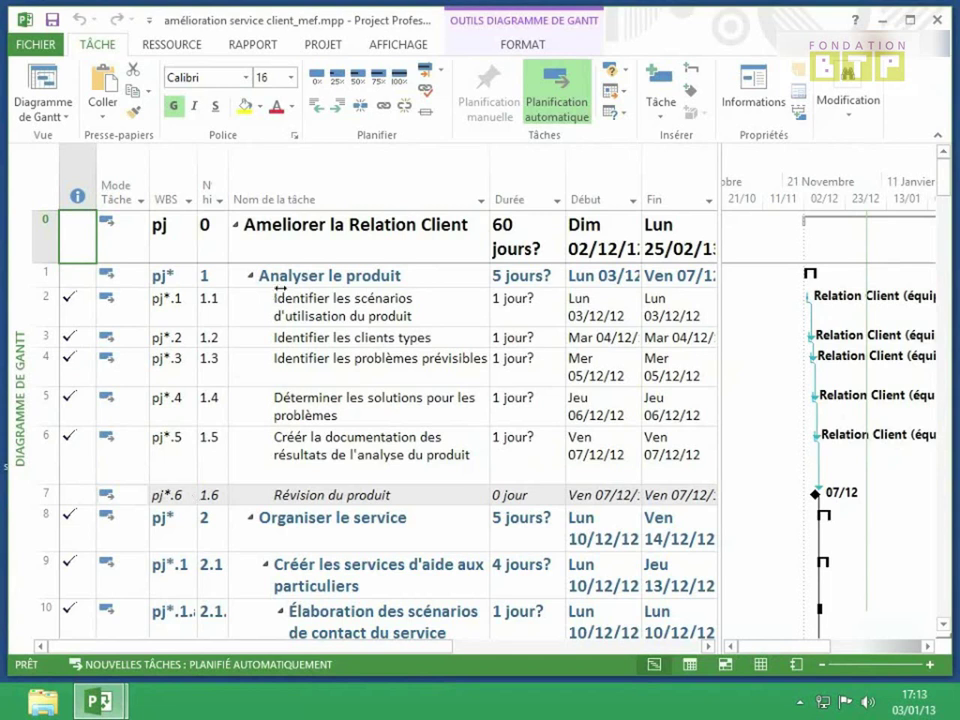
pyautogui.click(282, 288)
# Switch to the Site Internet.mpp project using Project's own list of open windows
pyautogui.click(400, 46)
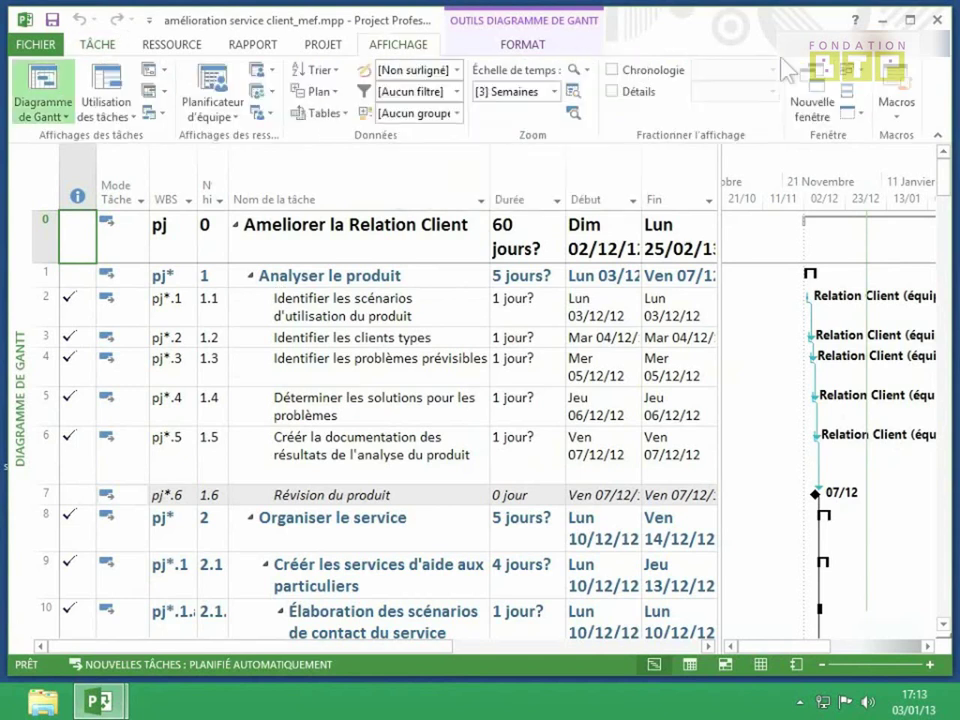
pyautogui.click(858, 76)
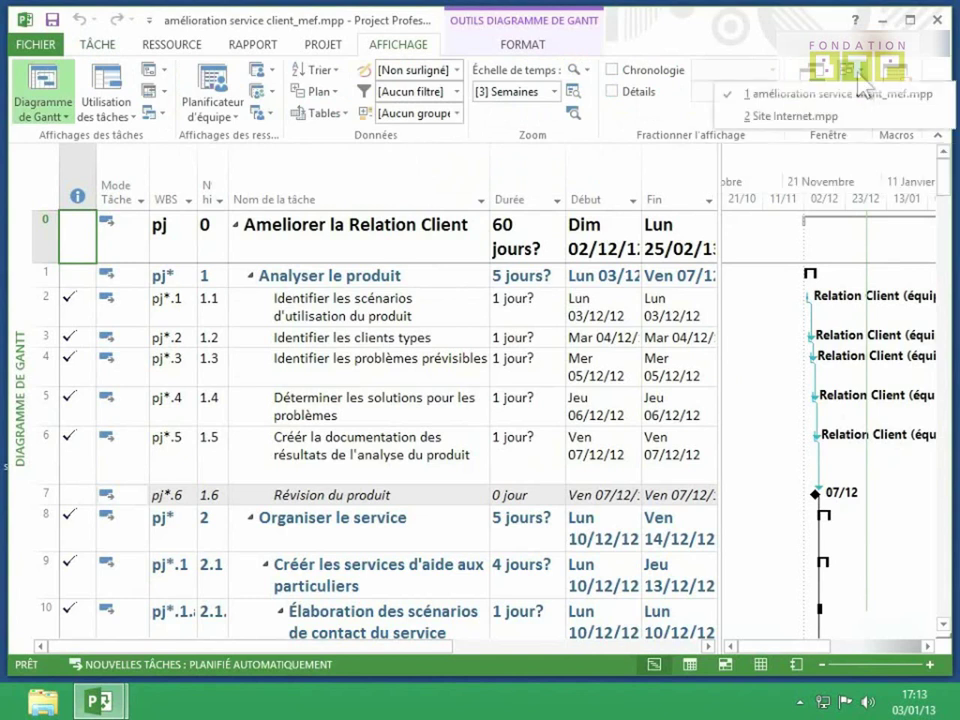
pyautogui.click(815, 117)
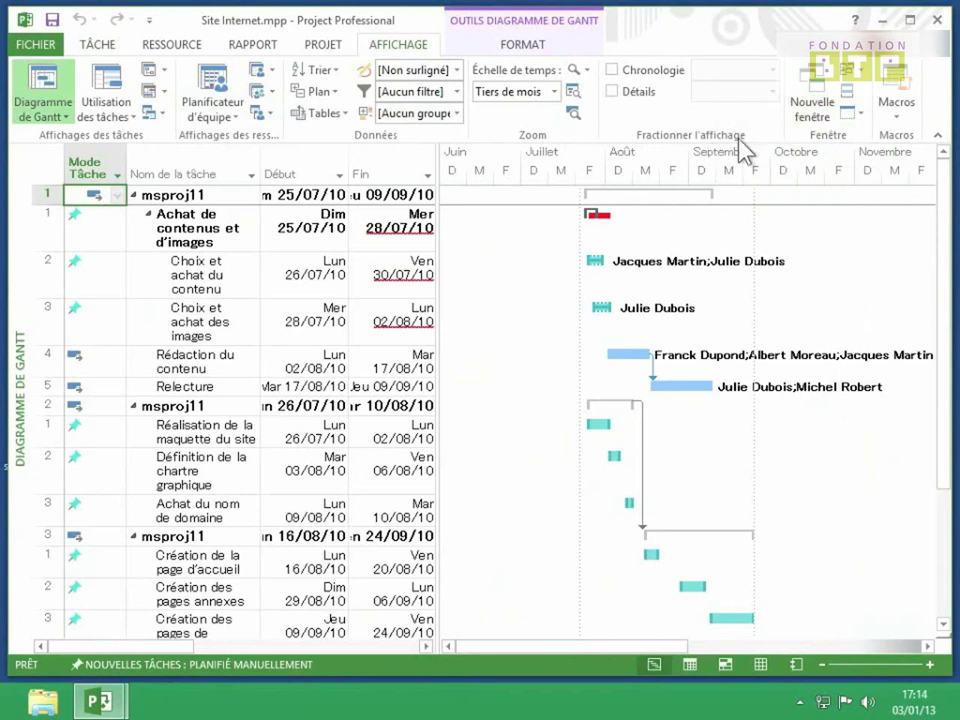
# Create a new window of amélioration service client_mef.mpp displayed in the Formulaire ressource view
pyautogui.click(820, 110)
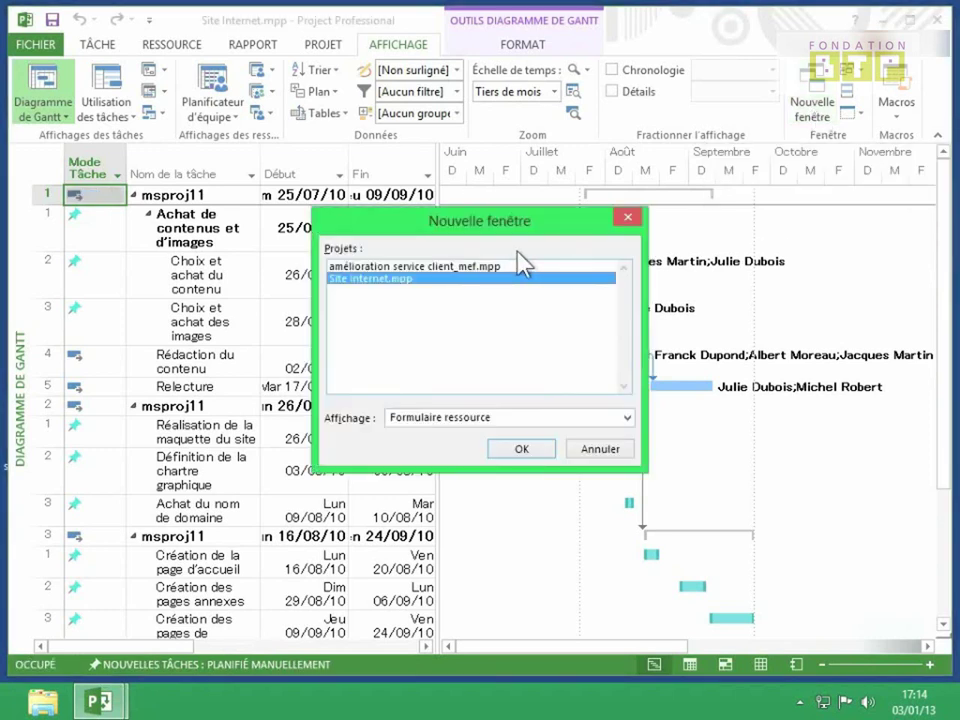
pyautogui.click(462, 267)
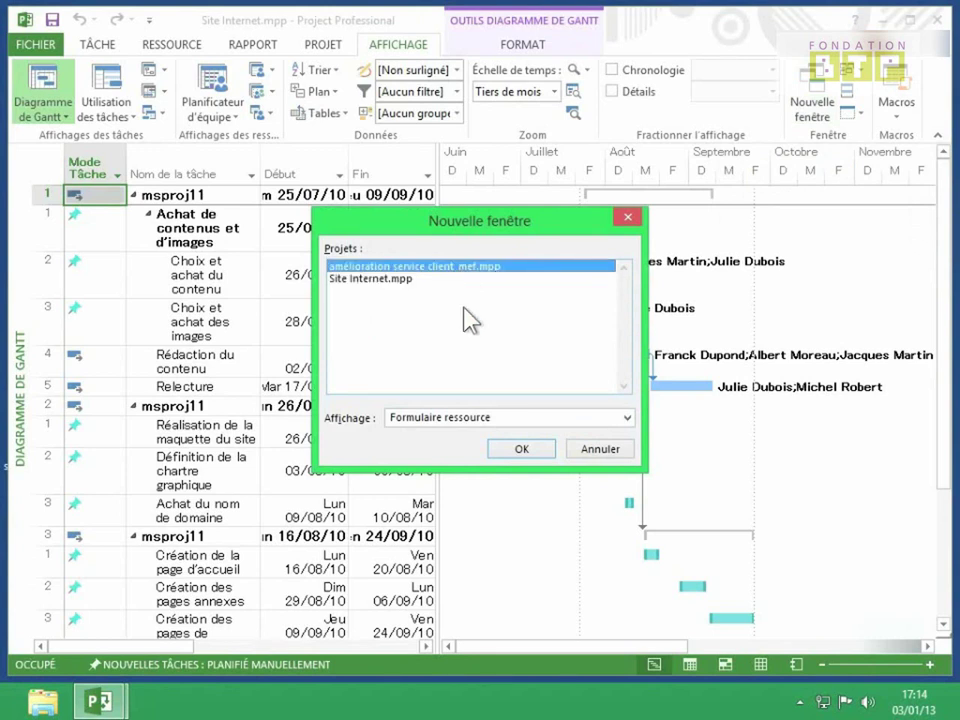
pyautogui.click(462, 420)
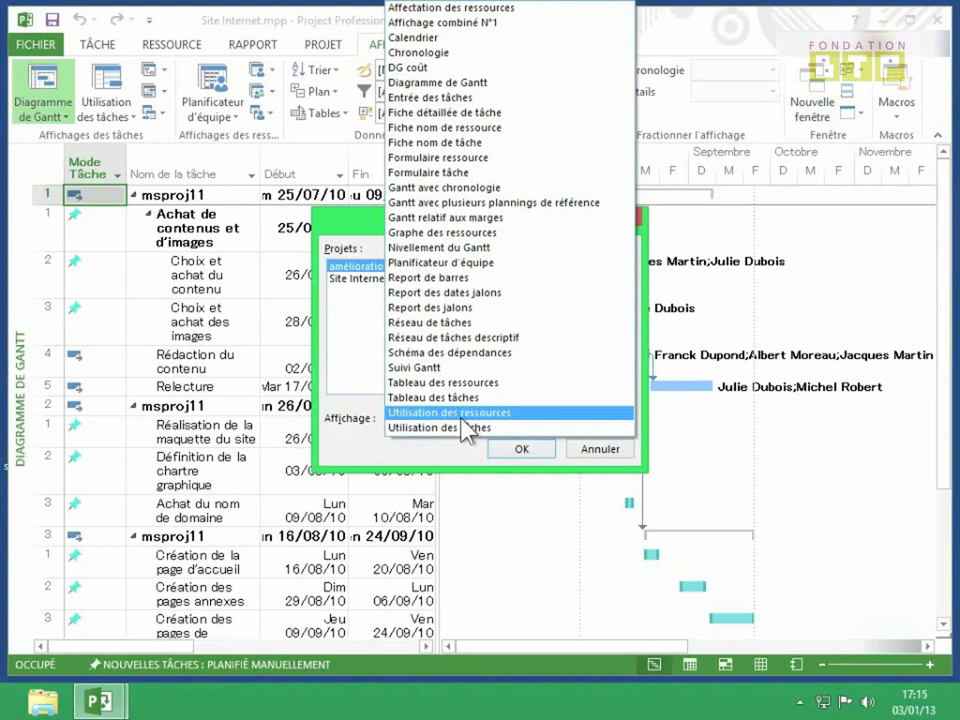
pyautogui.click(442, 160)
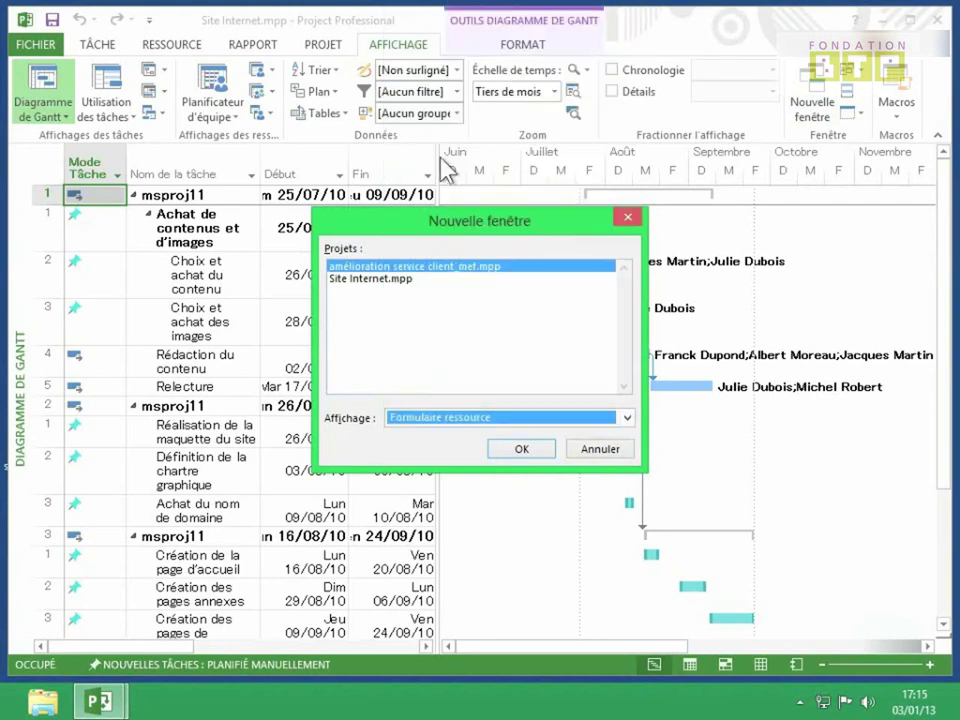
pyautogui.click(522, 449)
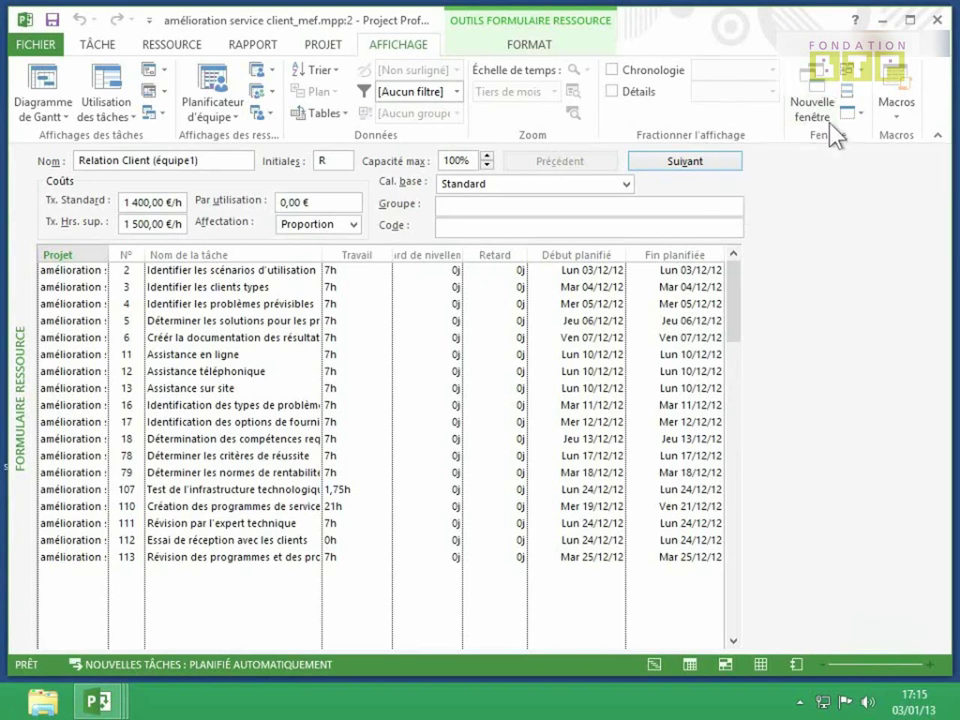
# Switch to the amélioration service client_mef.mpp:1 window showing the Gantt chart
pyautogui.click(855, 74)
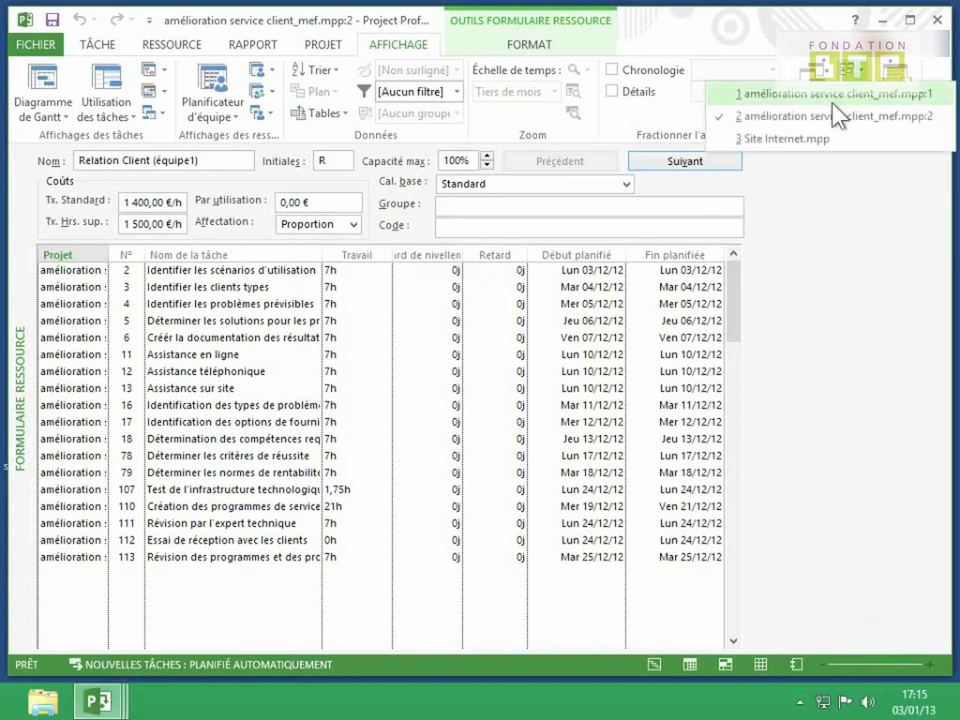
pyautogui.click(831, 94)
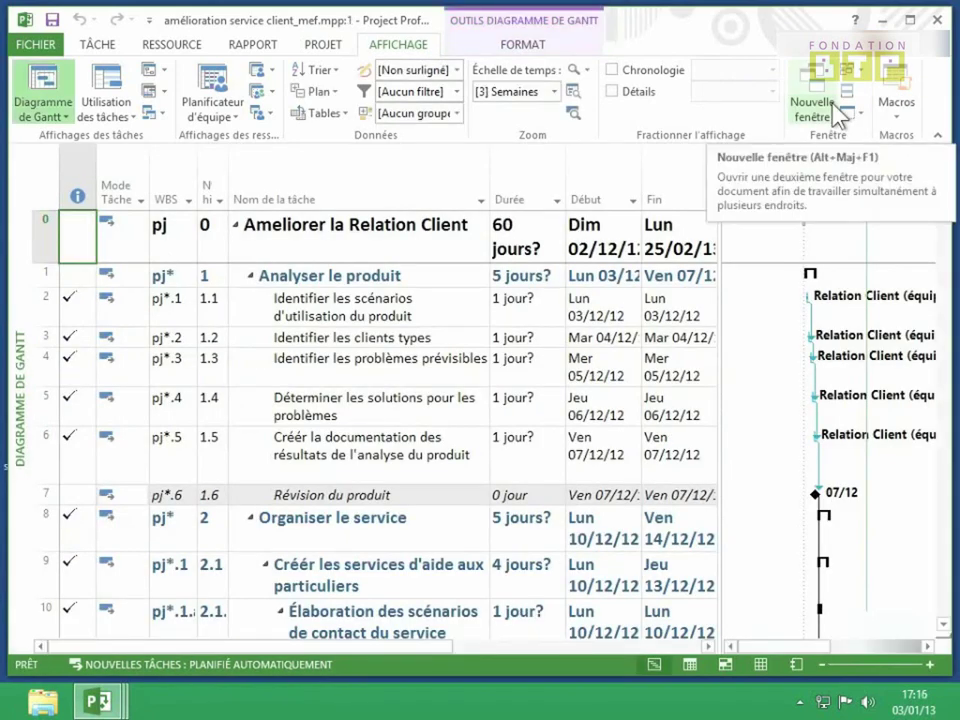
pyautogui.click(430, 182)
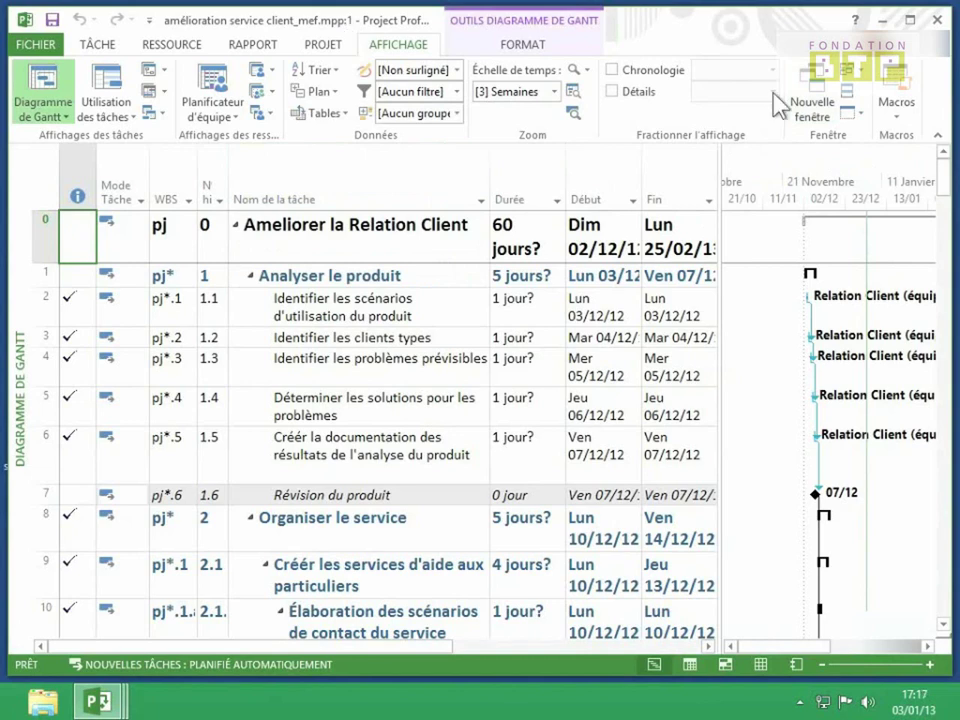
# Arrange all open project windows so they display together, and browse the task list in amélioration service client_mef.mpp:1
pyautogui.click(852, 98)
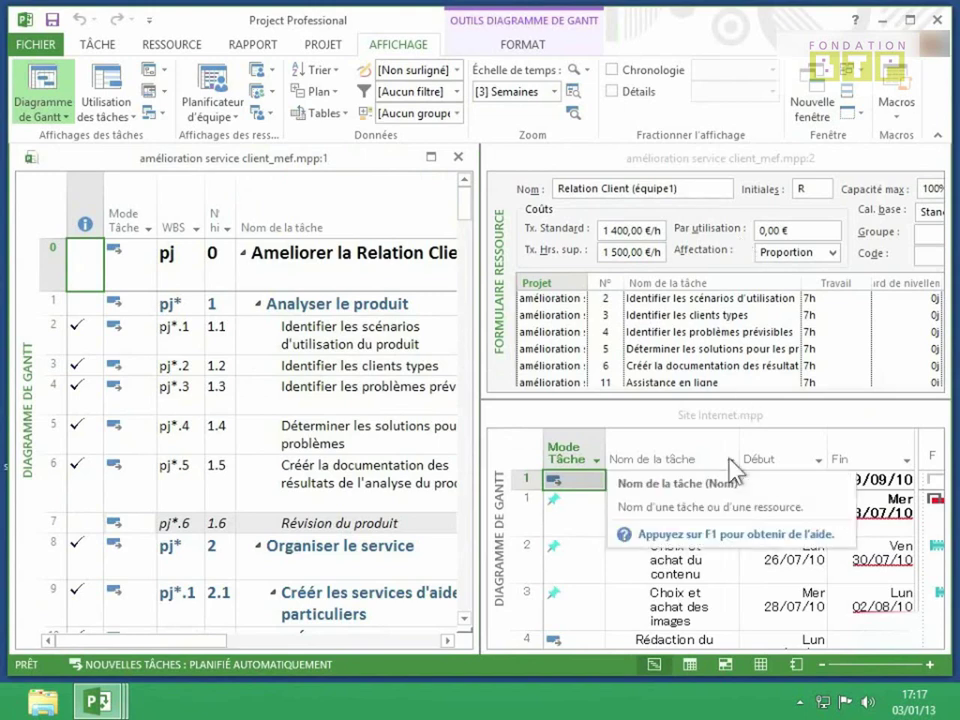
pyautogui.scroll(-3, 697, 272)
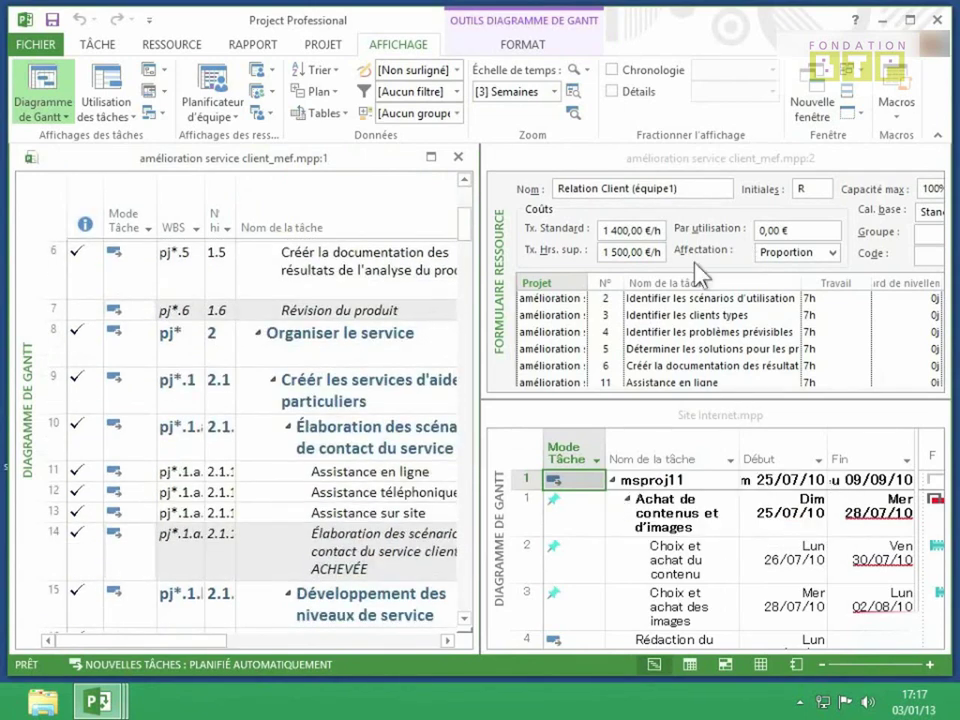
pyautogui.scroll(3, 697, 272)
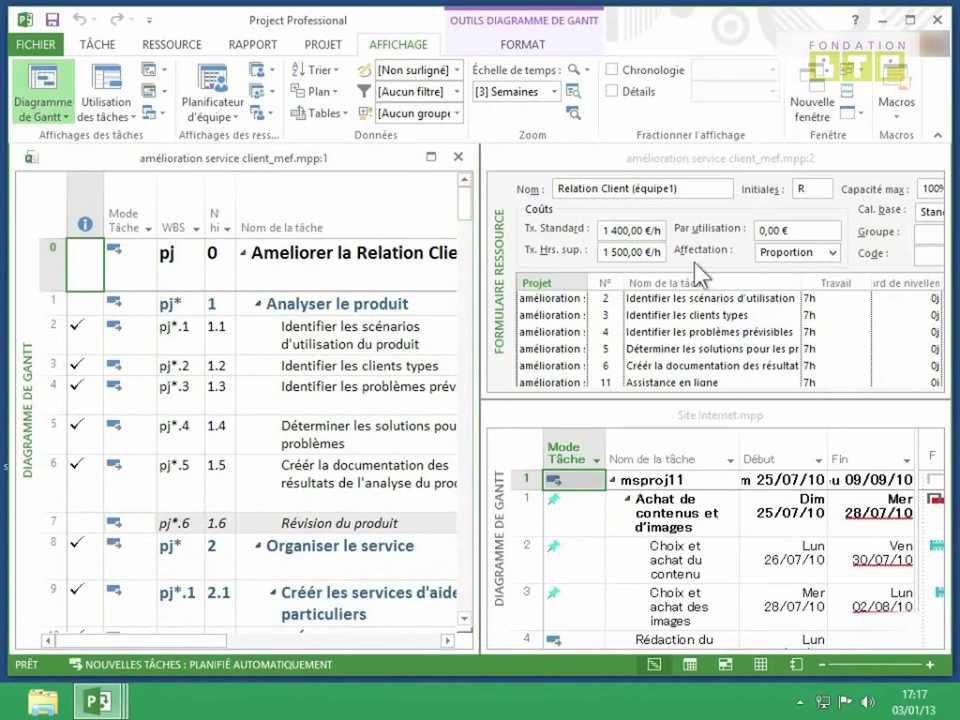
pyautogui.scroll(-2, 697, 272)
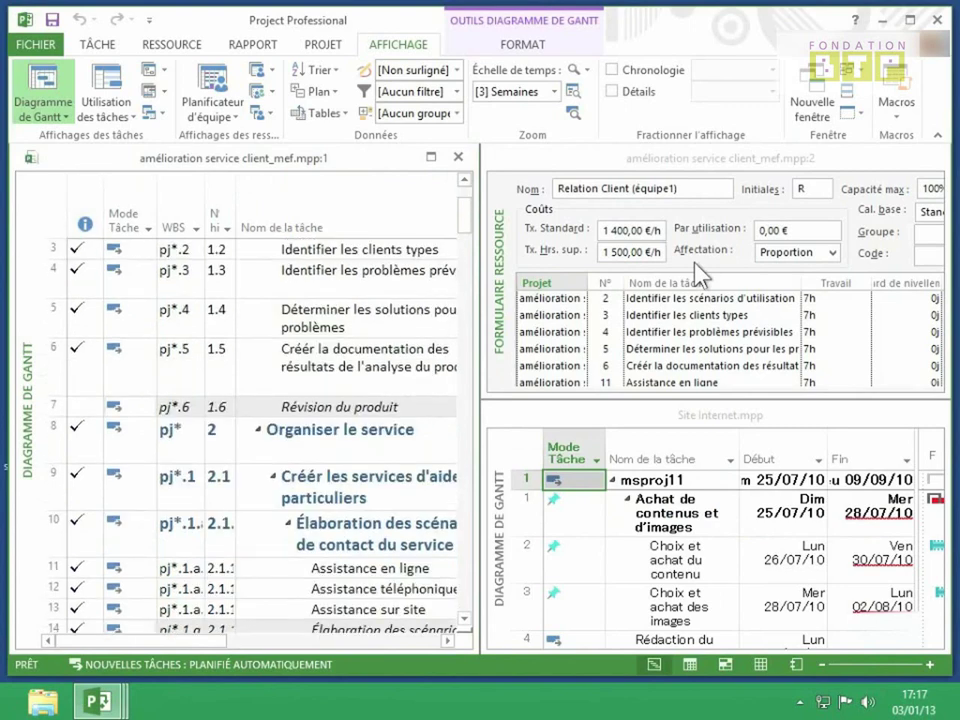
# Shrink the Site Internet.mpp window and stretch the amélioration service client_mef.mpp:2 window down to full height
pyautogui.click(543, 428)
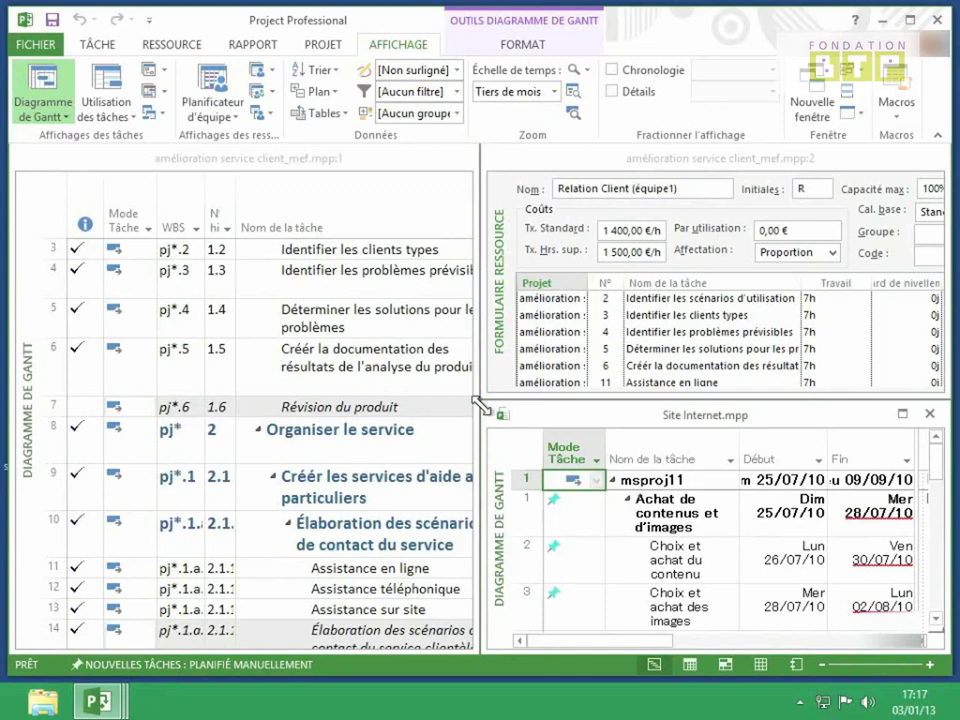
pyautogui.moveTo(483, 405); pyautogui.dragTo(274, 311)
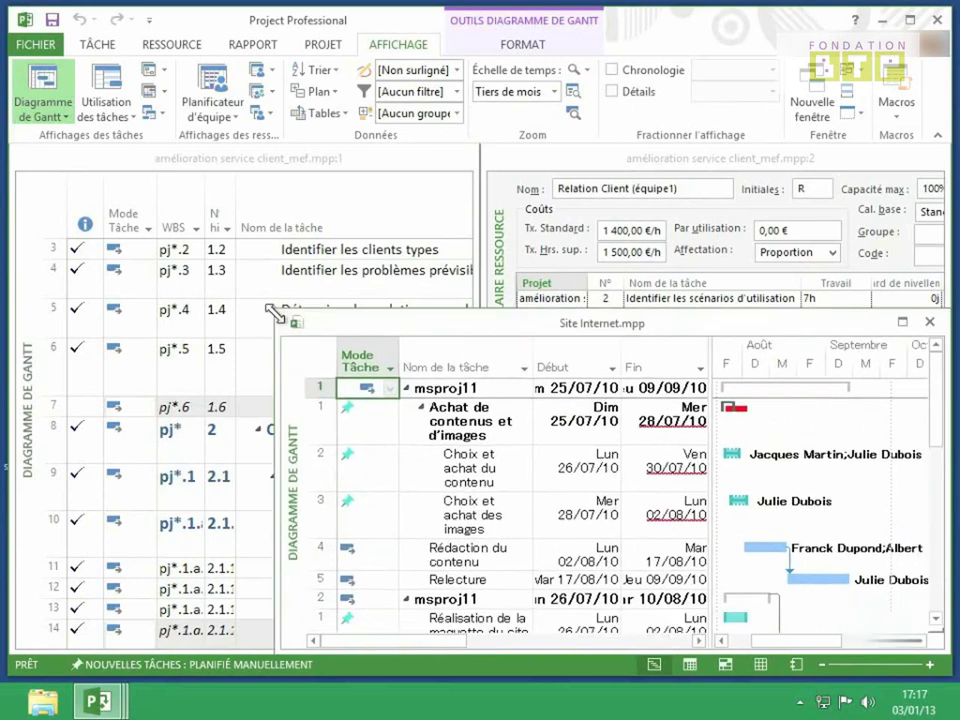
pyautogui.moveTo(274, 311); pyautogui.dragTo(628, 448)
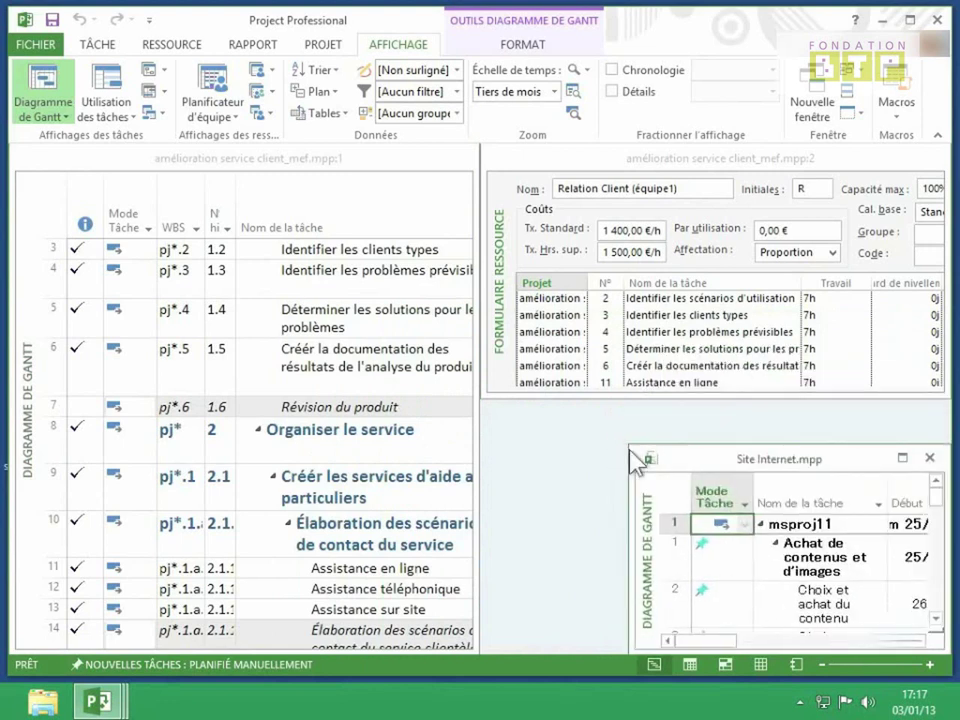
pyautogui.click(583, 394)
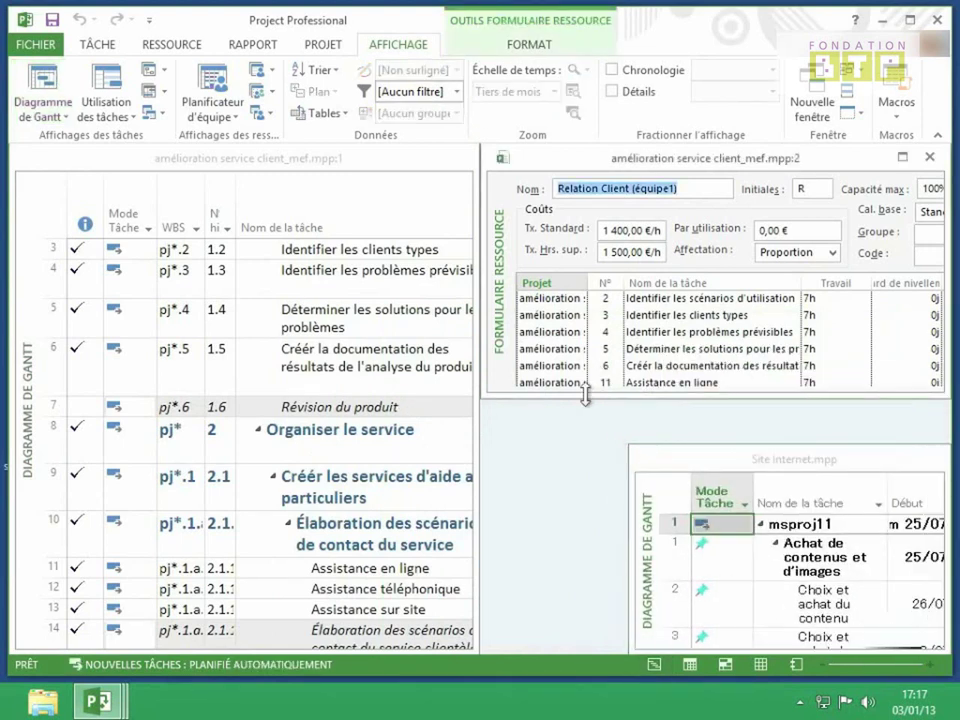
pyautogui.moveTo(585, 398); pyautogui.dragTo(547, 668)
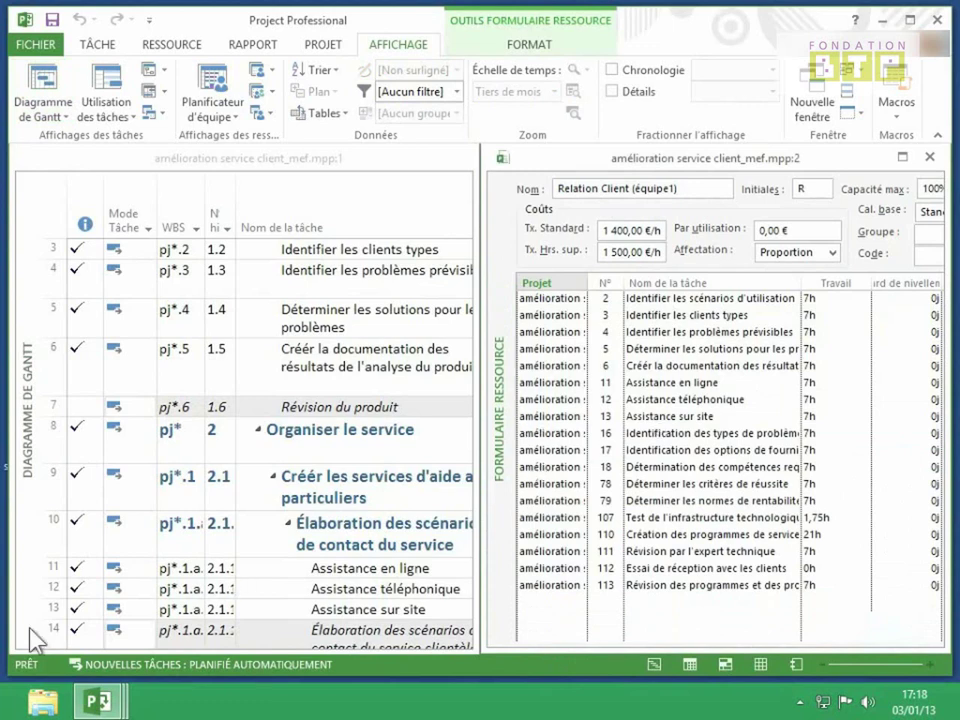
# Bring the Site Internet.mpp window to the front and hide it
pyautogui.click(101, 702)
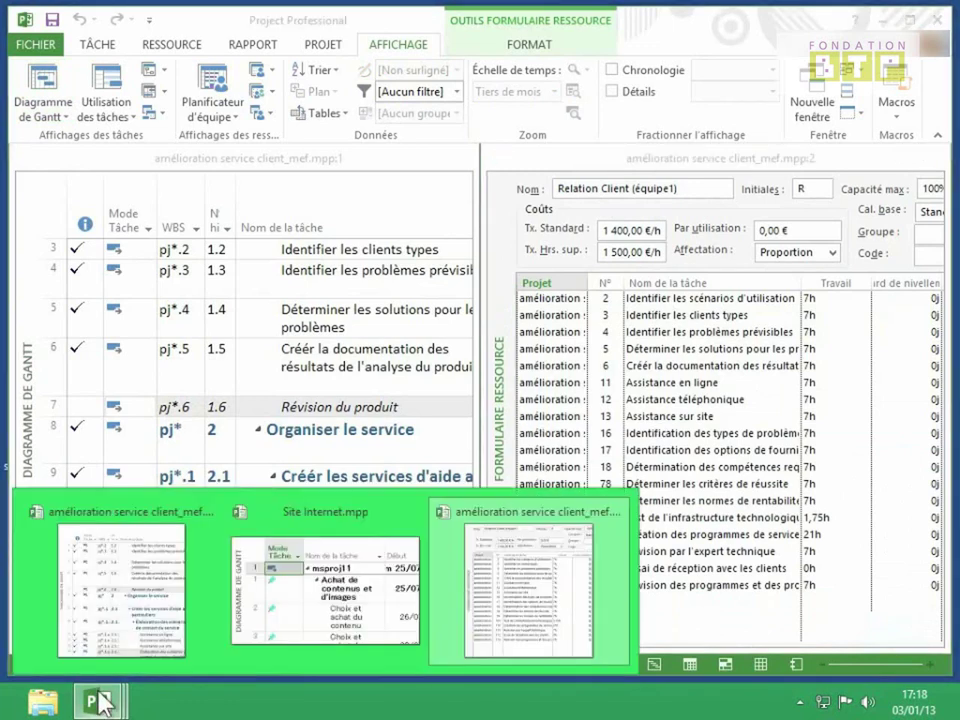
pyautogui.click(341, 604)
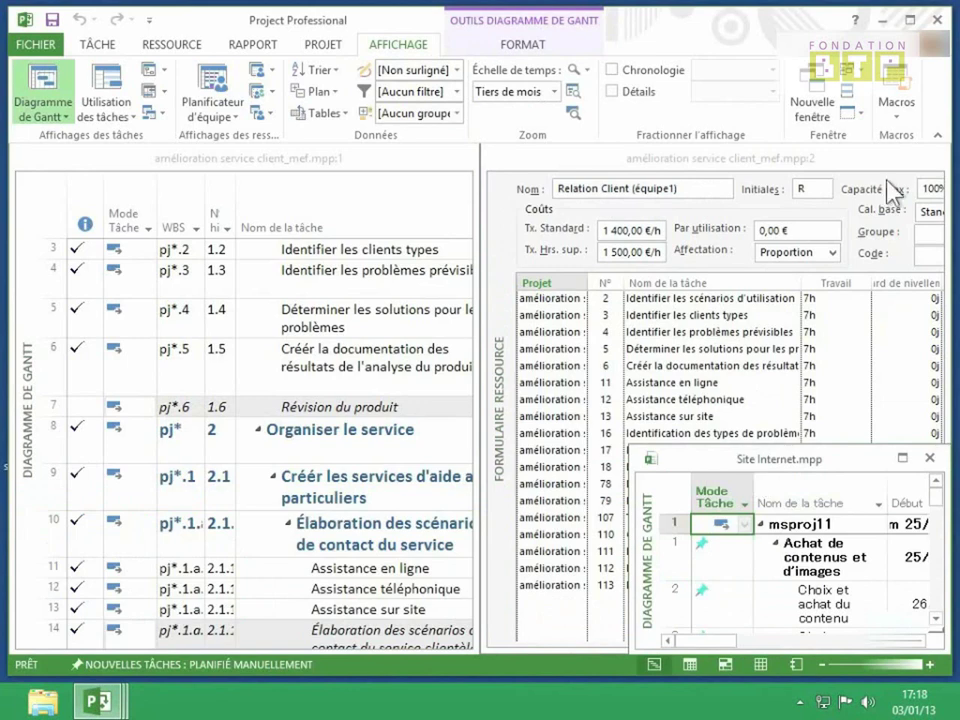
pyautogui.click(860, 115)
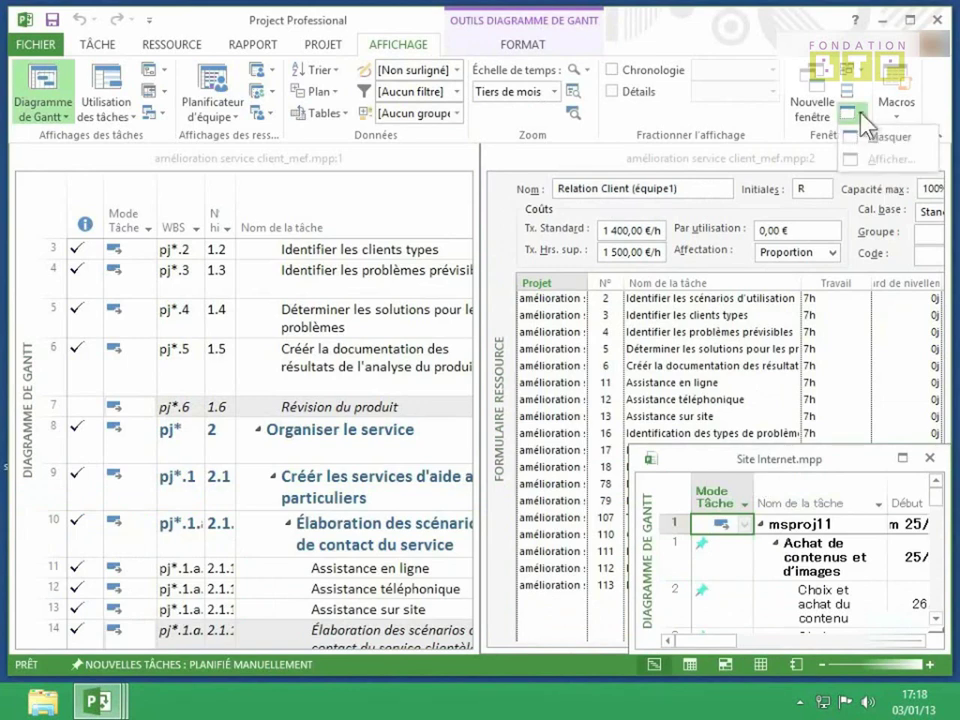
pyautogui.click(860, 140)
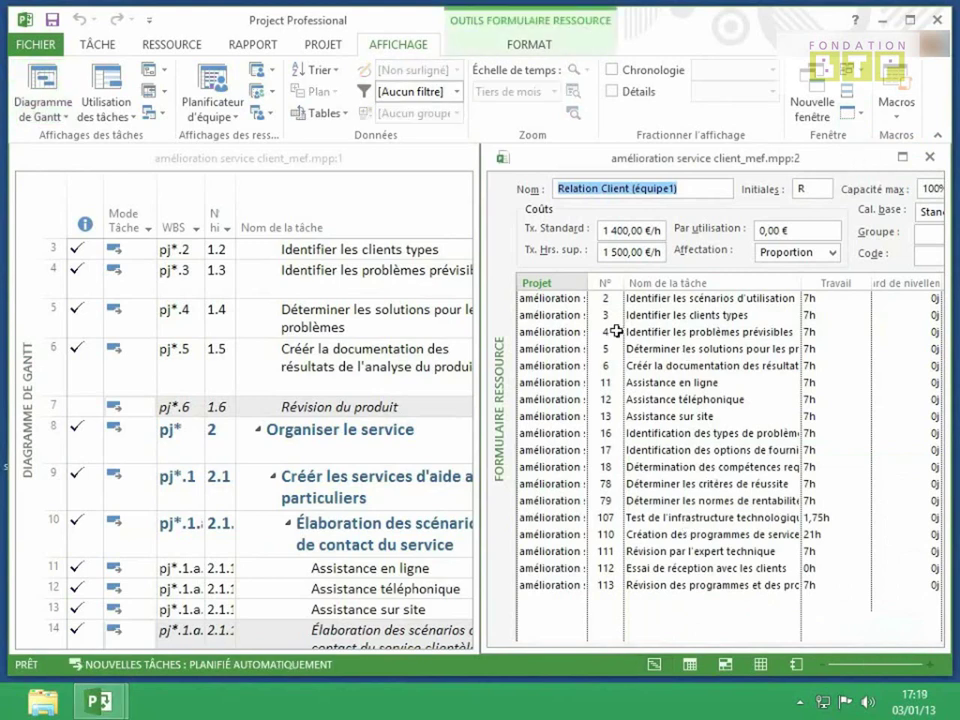
# Check which project windows are listed in the taskbar previews and in Project's list of open windows
pyautogui.moveTo(98, 703)
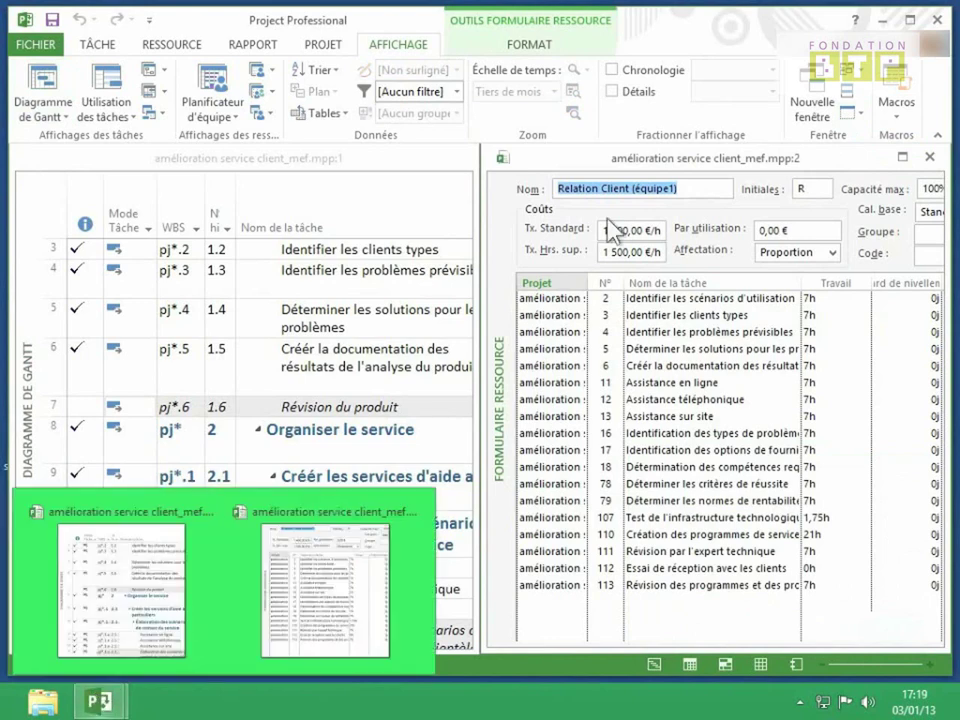
pyautogui.click(843, 72)
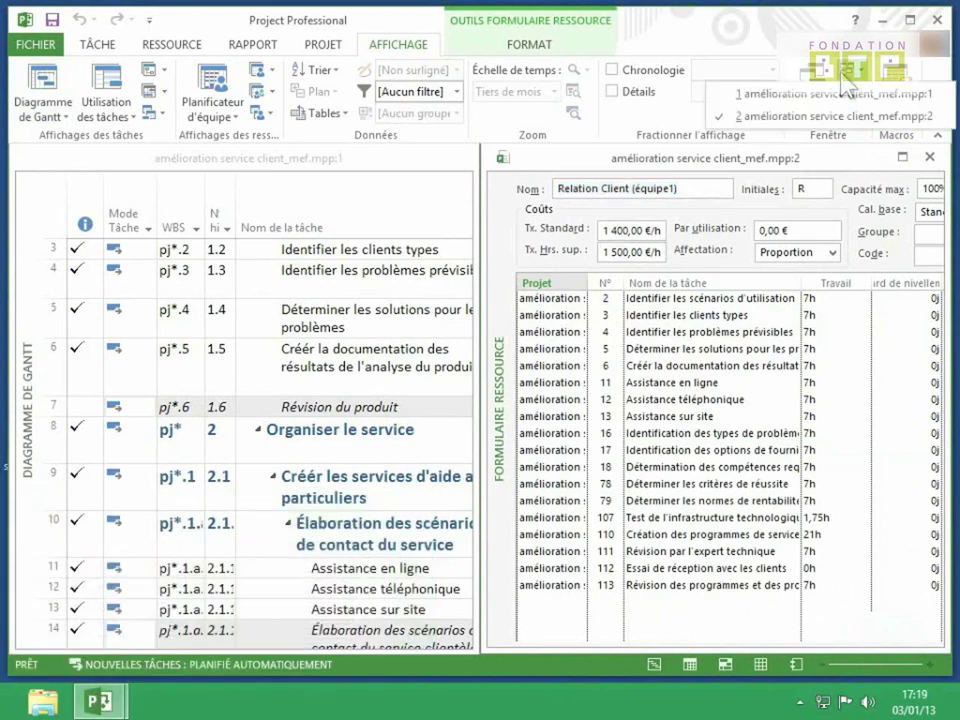
pyautogui.click(823, 162)
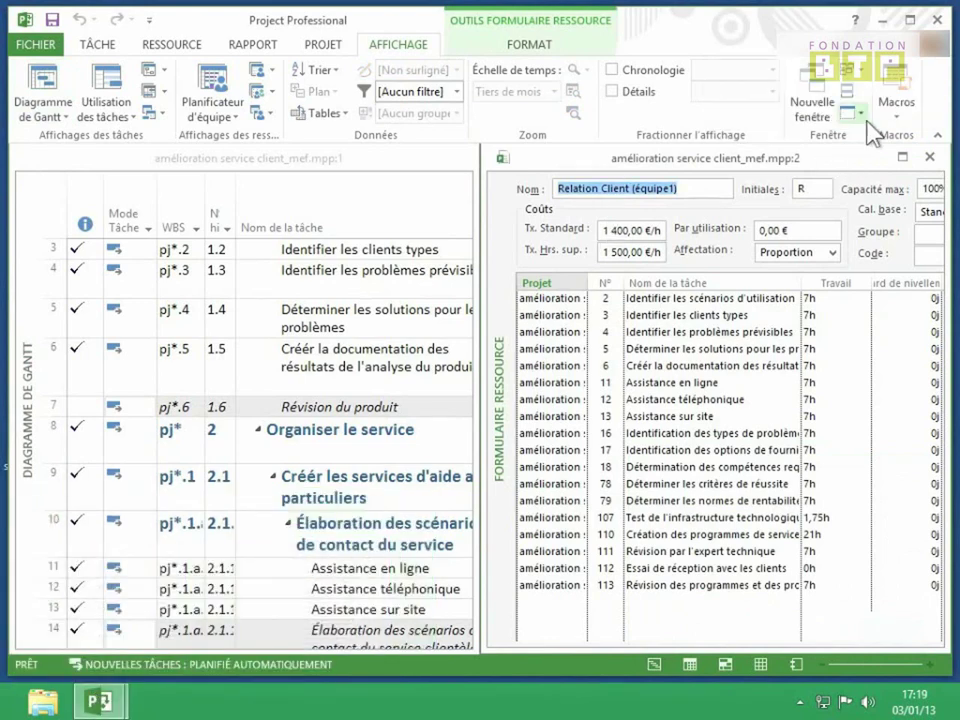
# Unhide the Site Internet.mpp window, move it over amélioration service client_mef.mpp:1 and maximize it
pyautogui.click(862, 116)
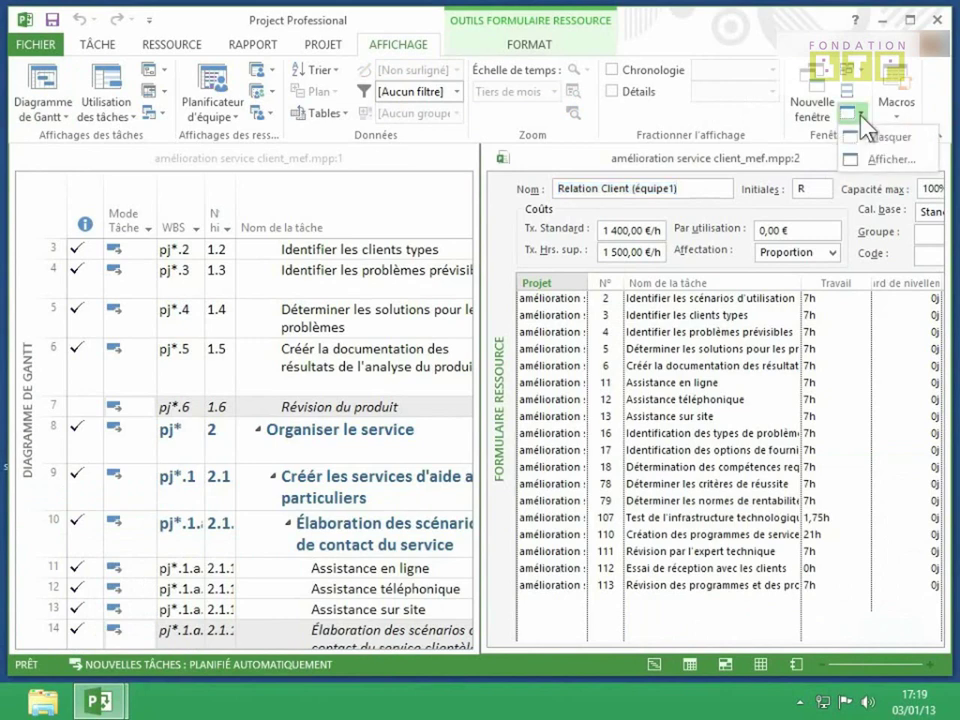
pyautogui.click(860, 159)
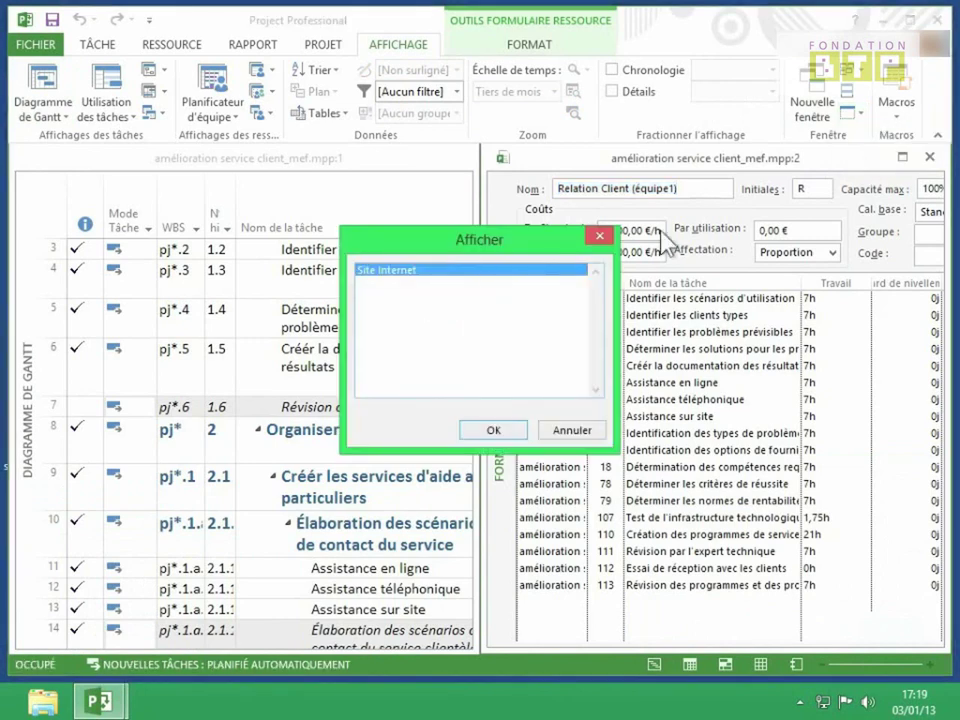
pyautogui.click(486, 436)
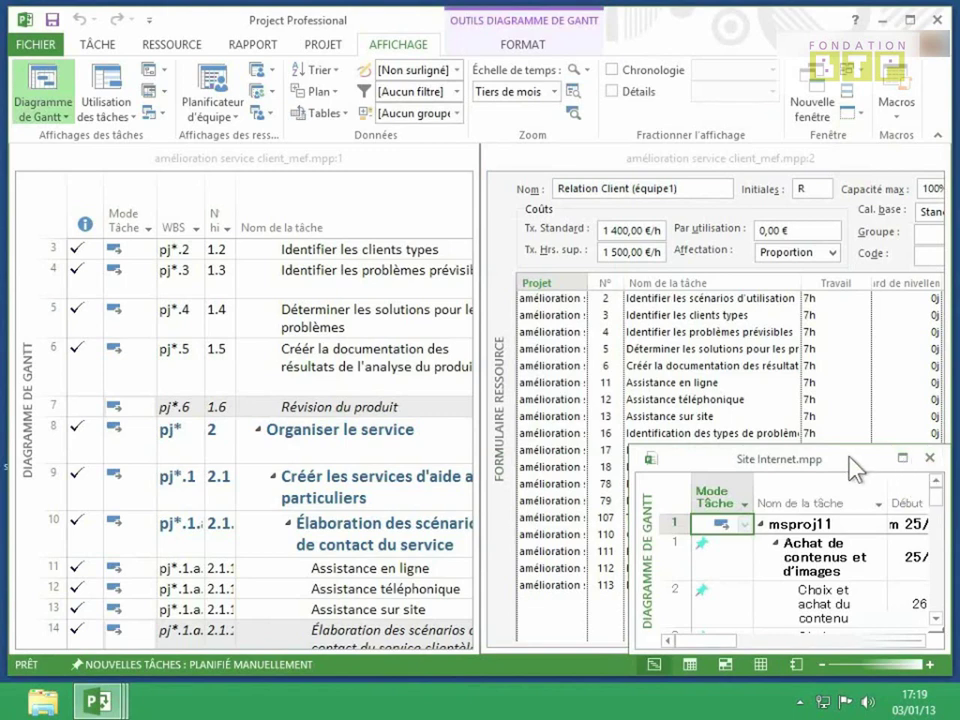
pyautogui.moveTo(852, 465); pyautogui.dragTo(402, 334)
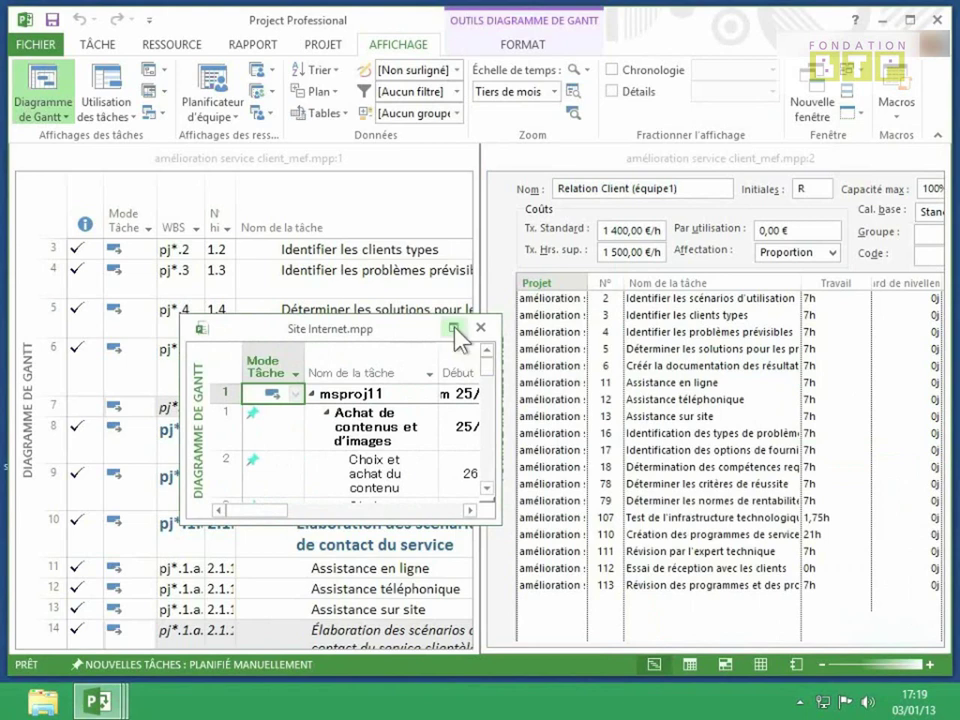
pyautogui.click(454, 330)
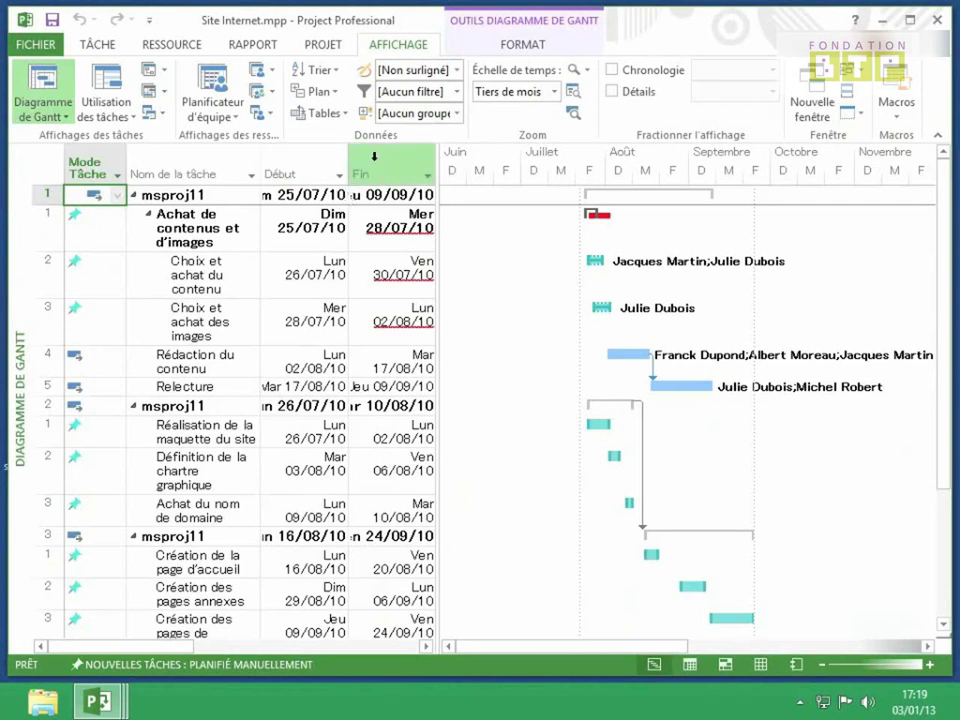
# Switch to the amélioration service client_mef.mpp:1 window and from there to amélioration service client_mef.mpp:2
pyautogui.click(846, 76)
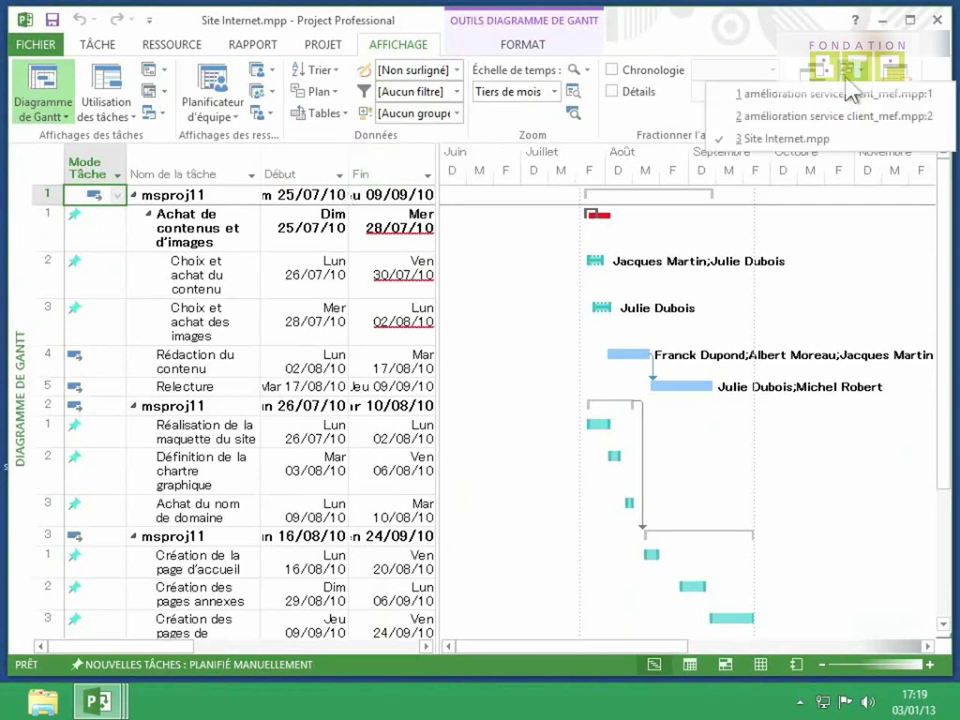
pyautogui.click(782, 96)
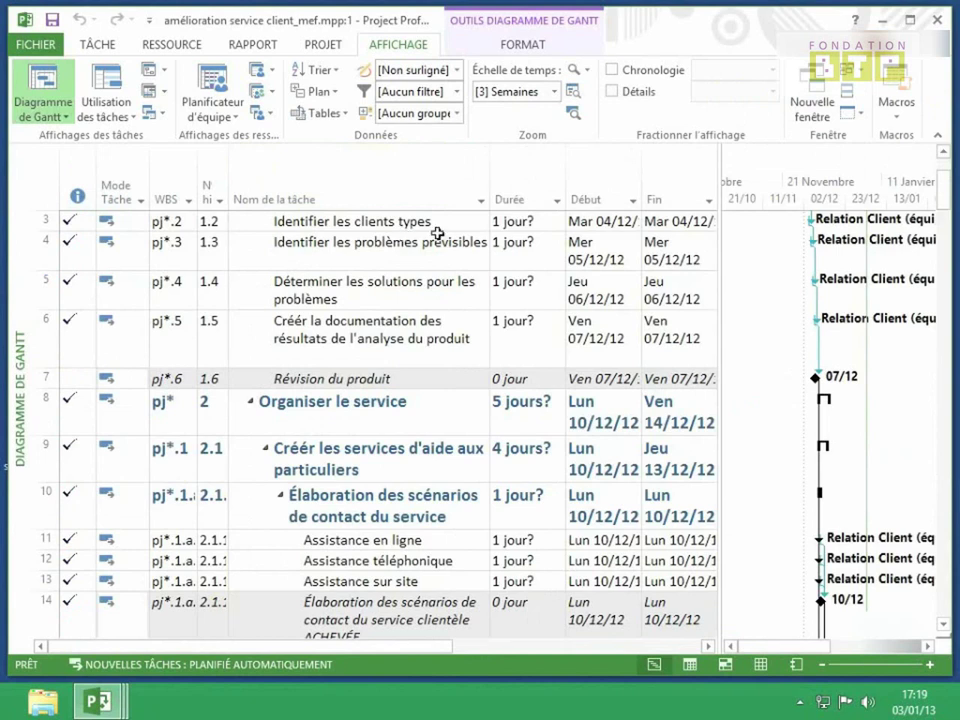
pyautogui.click(855, 75)
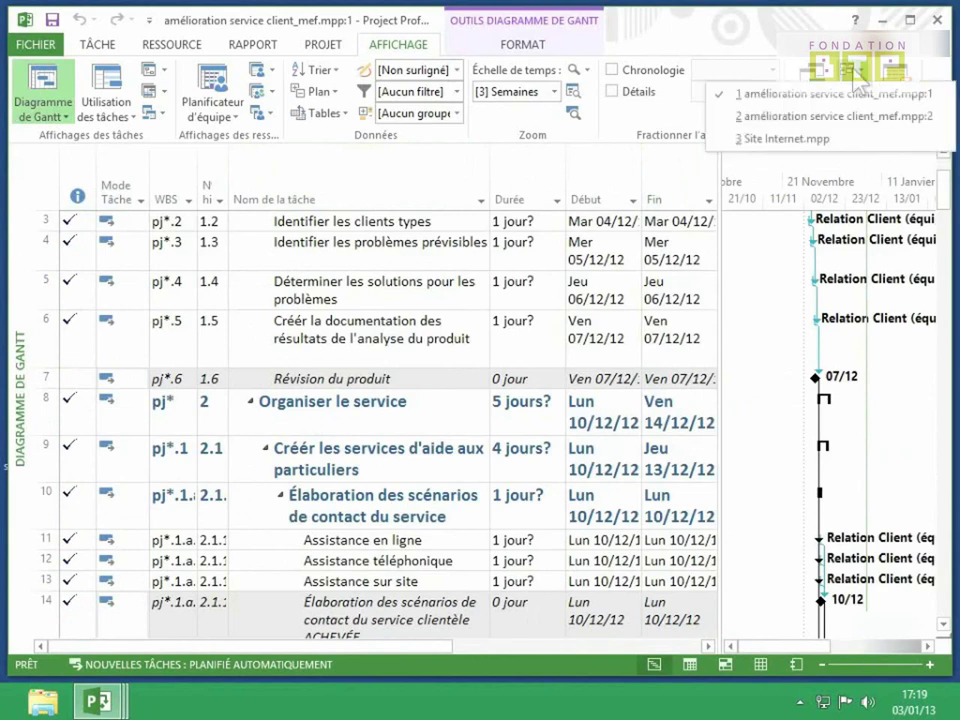
pyautogui.click(814, 116)
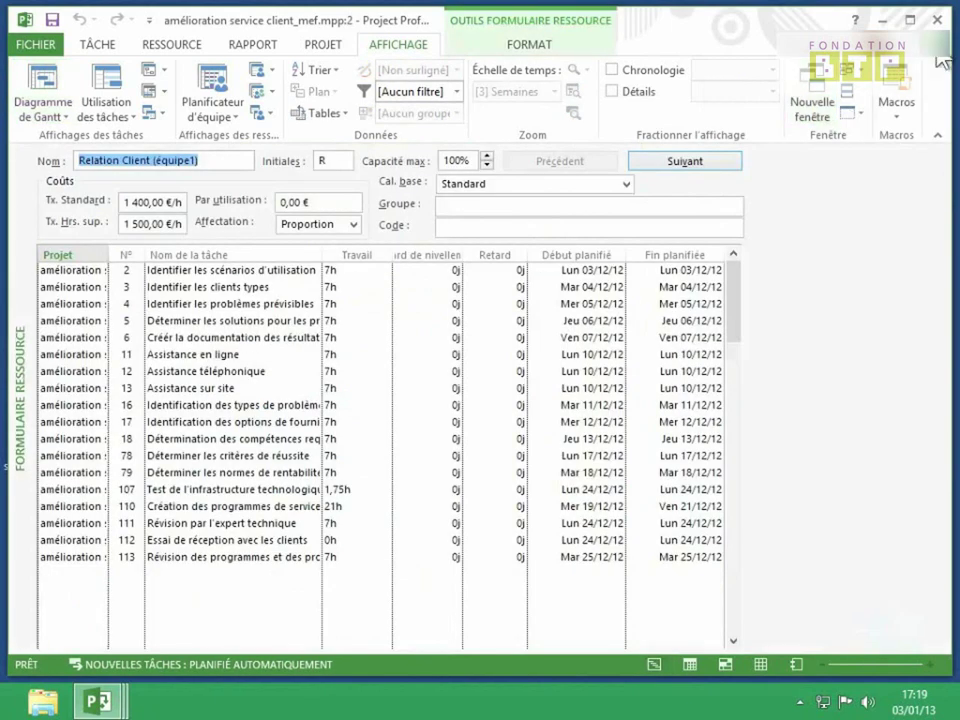
# Close the duplicate window amélioration service client_mef.mpp:2 and exit Project without saving changes to any open project
pyautogui.click(937, 52)
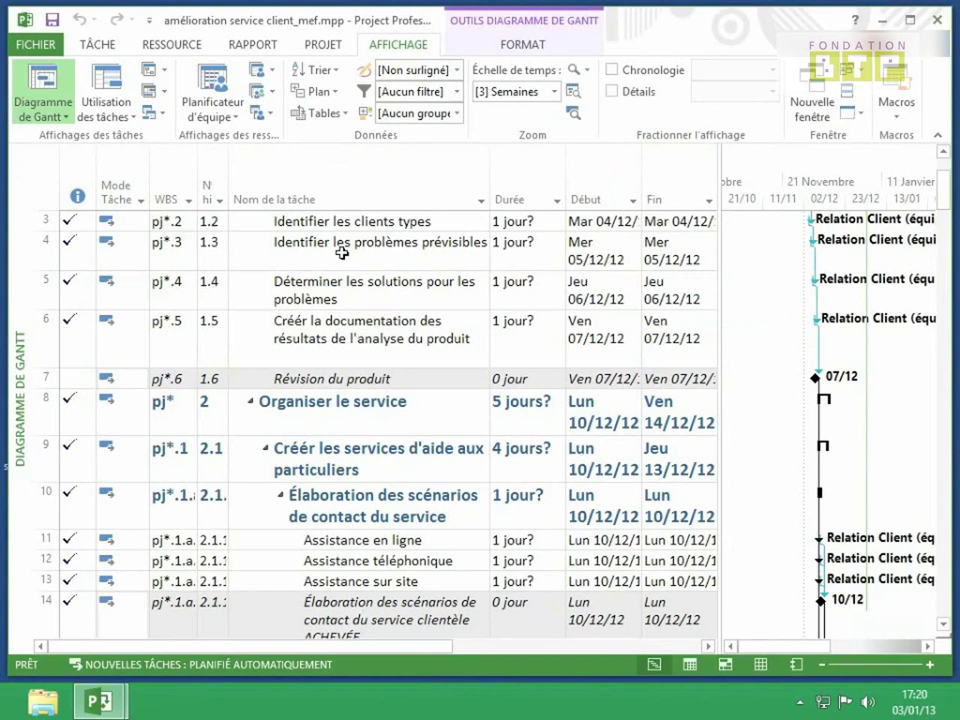
pyautogui.click(938, 21)
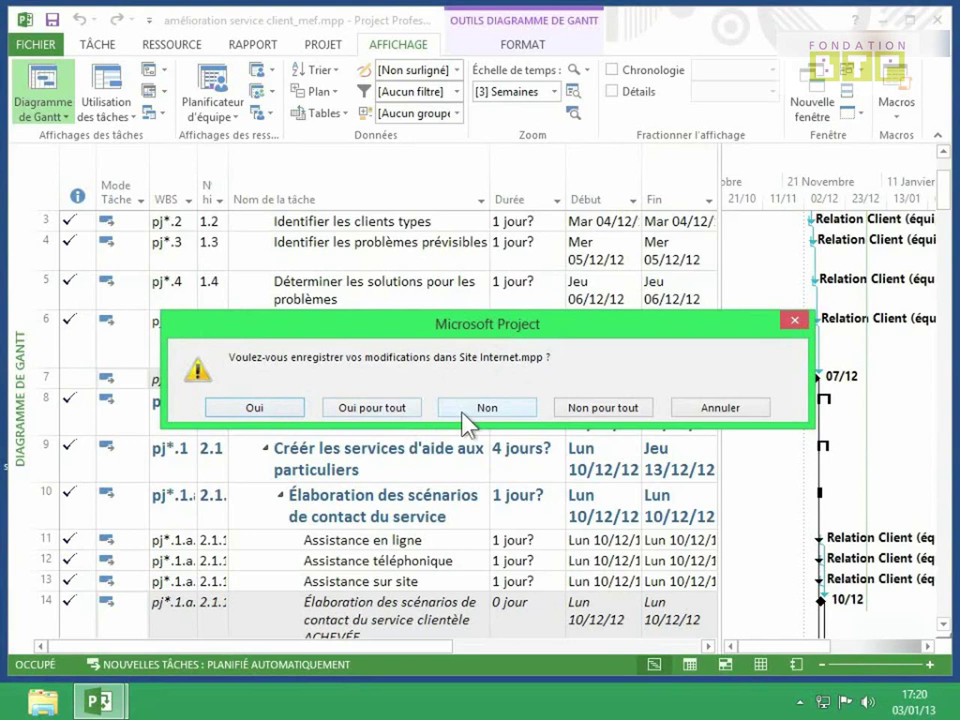
pyautogui.click(598, 408)
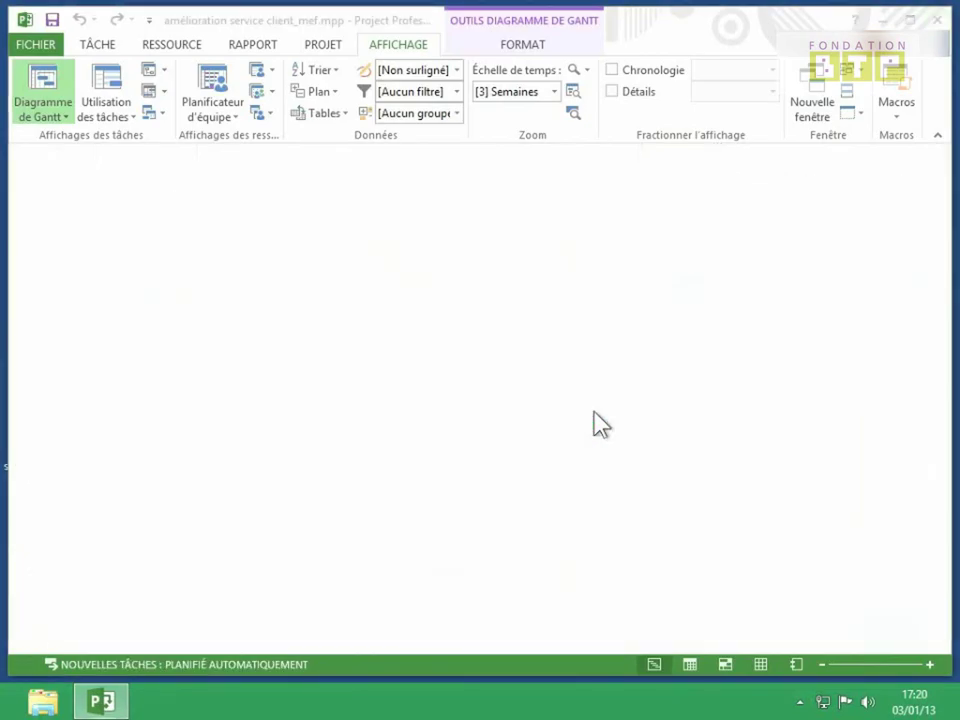